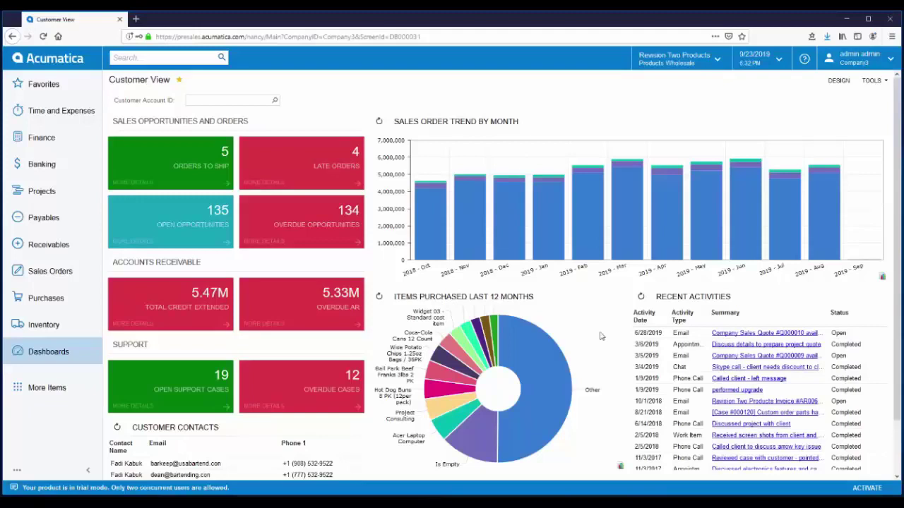
# Start a new statement in Import Bank Transactions for the Company Checking Account cash account.
pyautogui.click(40, 165)
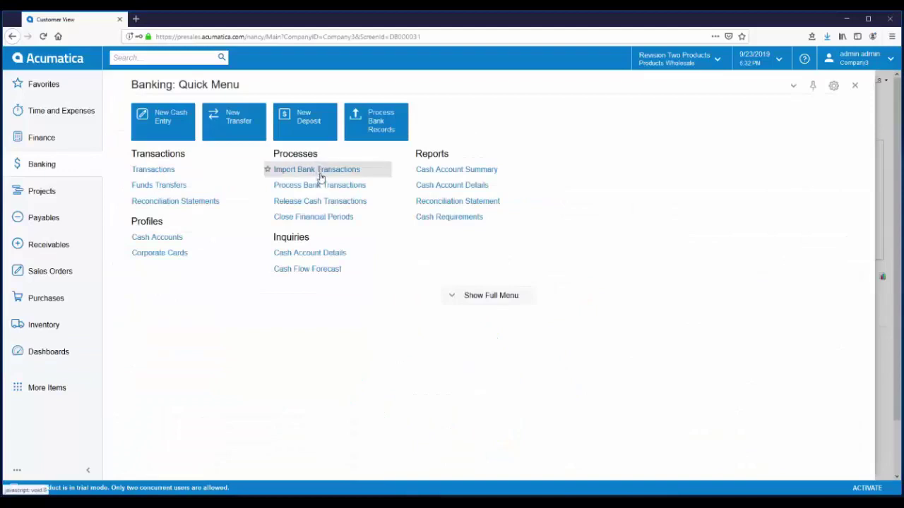
pyautogui.click(329, 176)
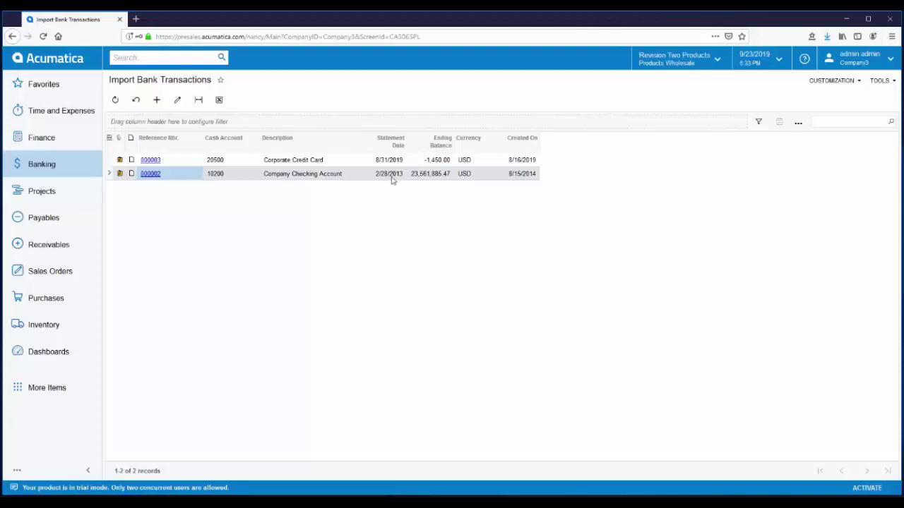
pyautogui.click(157, 101)
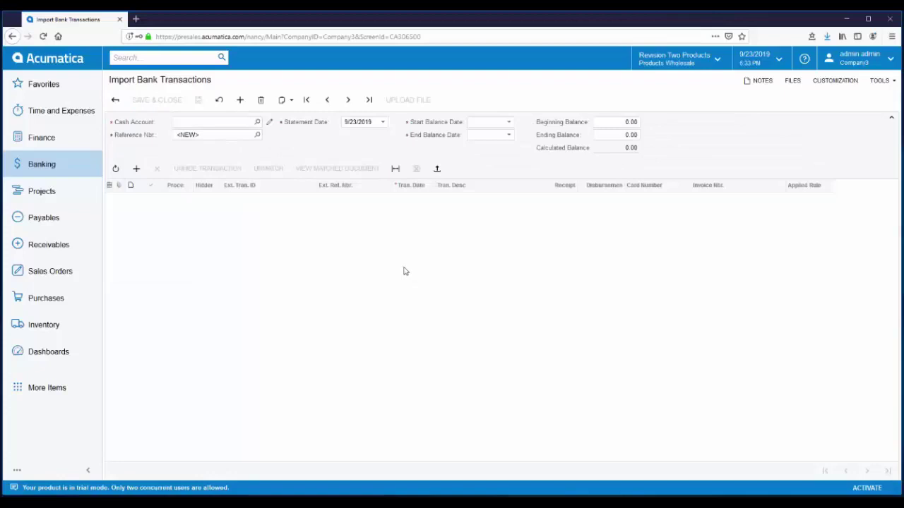
pyautogui.click(258, 121)
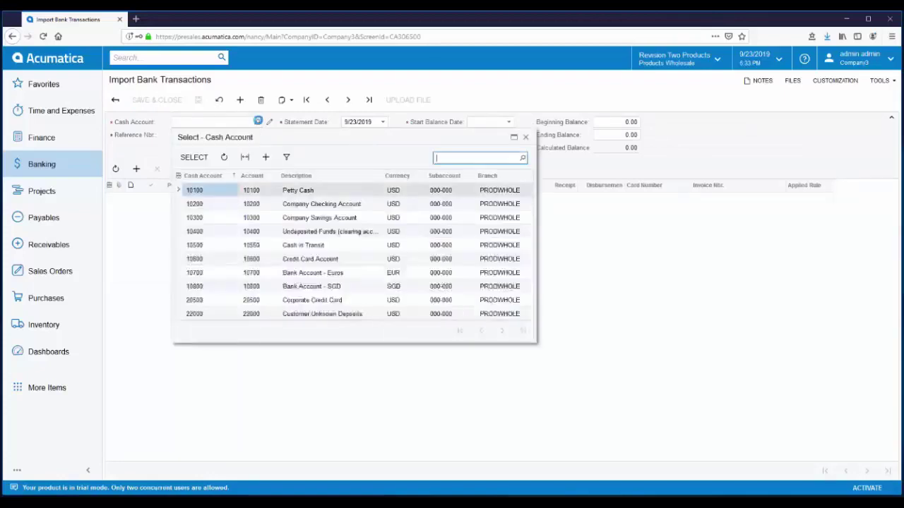
pyautogui.click(300, 207)
pyautogui.doubleClick(300, 205)
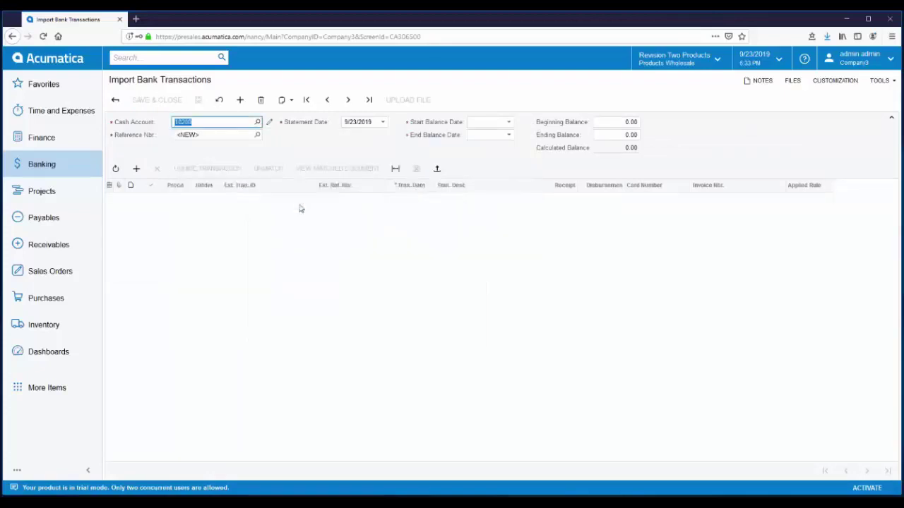
# Set both the statement date and the end balance date to 3/31/2013 and save the new statement.
pyautogui.click(379, 122)
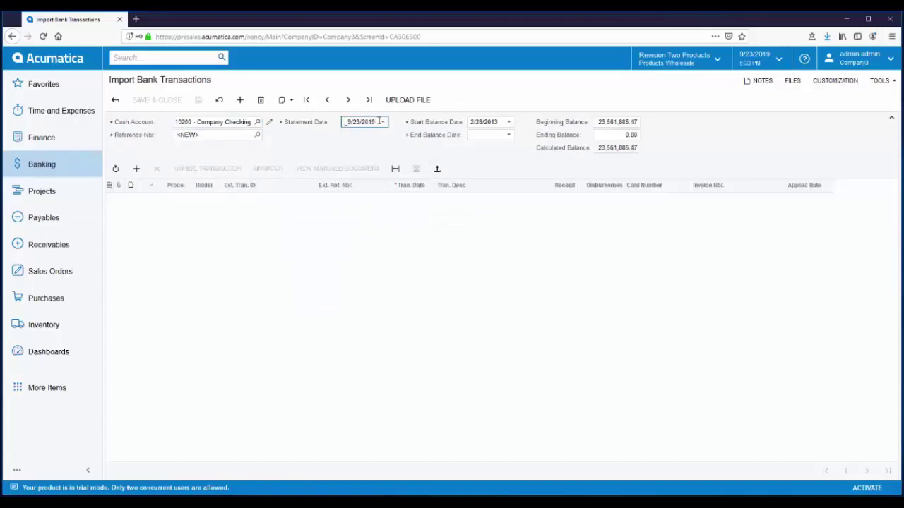
pyautogui.moveTo(379, 121); pyautogui.dragTo(317, 115)
pyautogui.write('03/')
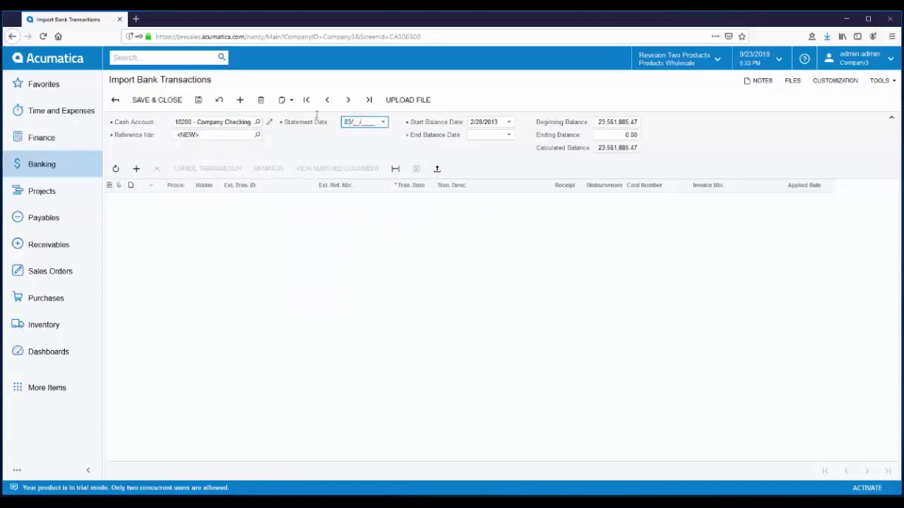
pyautogui.write('31/2013')
pyautogui.press('Tab')
pyautogui.press('Tab')
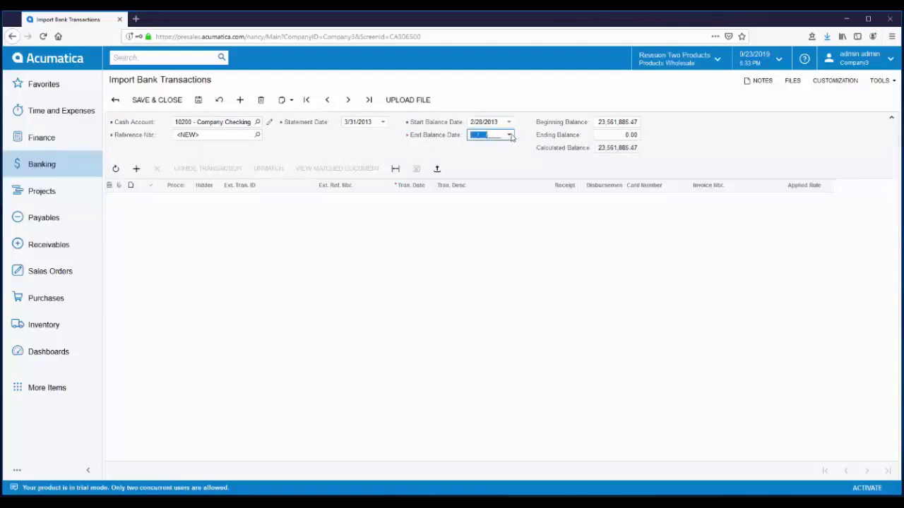
pyautogui.write('03/31/2013')
pyautogui.press('Tab')
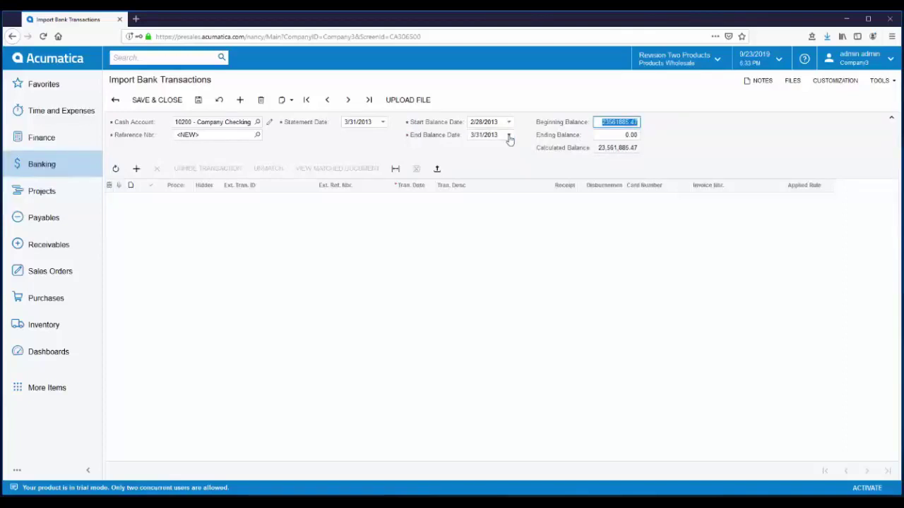
pyautogui.click(413, 106)
pyautogui.click(198, 103)
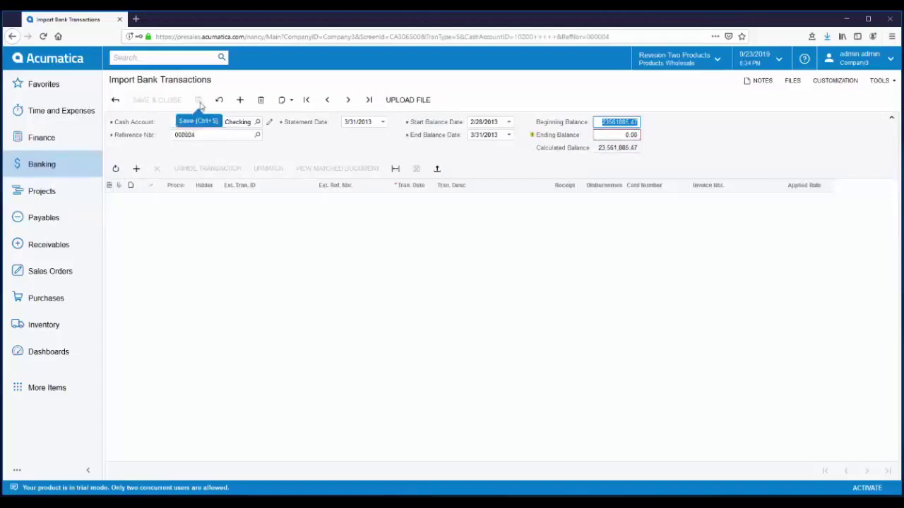
# Upload Mar2013.xlsx from the Desktop into the statement's transaction table, using English (United States) culture and Update Existing mode.
pyautogui.click(437, 171)
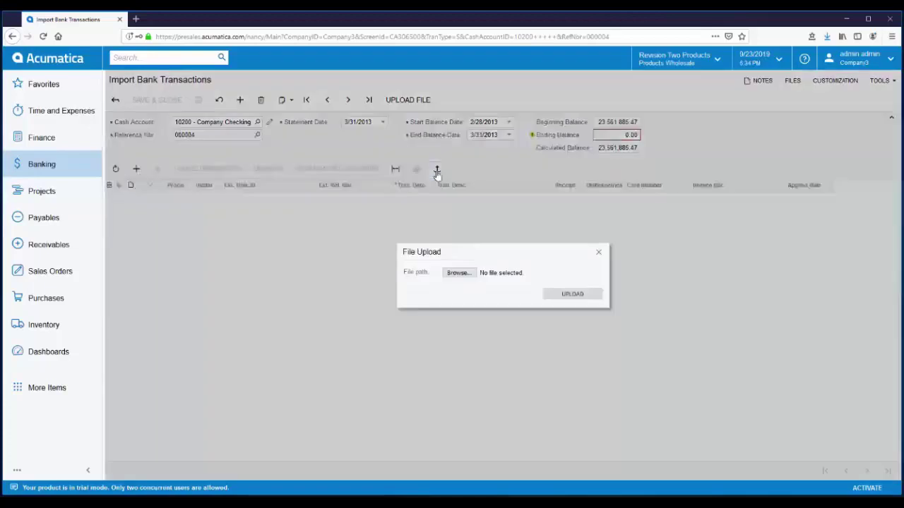
pyautogui.click(457, 272)
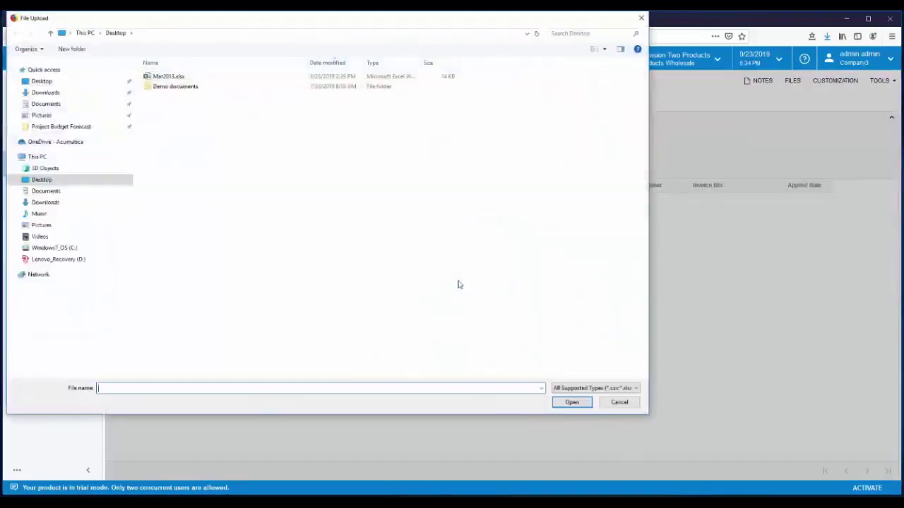
pyautogui.doubleClick(166, 77)
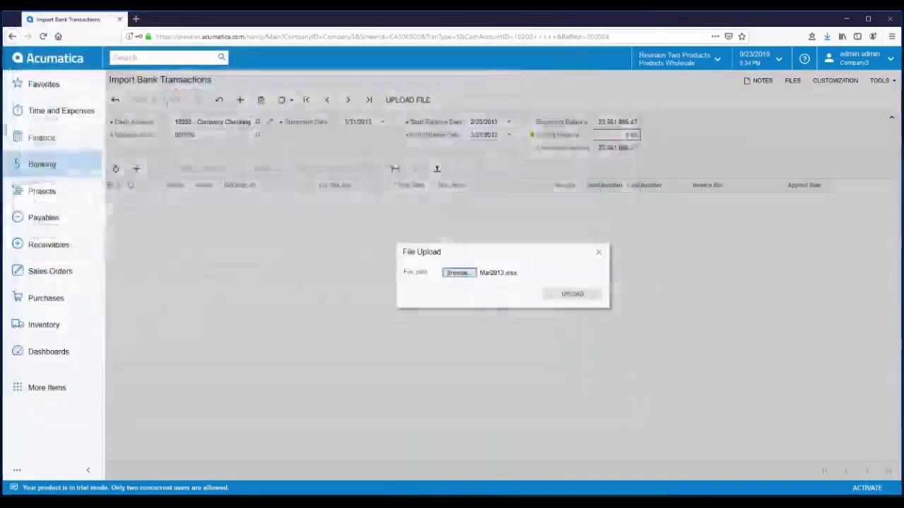
pyautogui.click(573, 297)
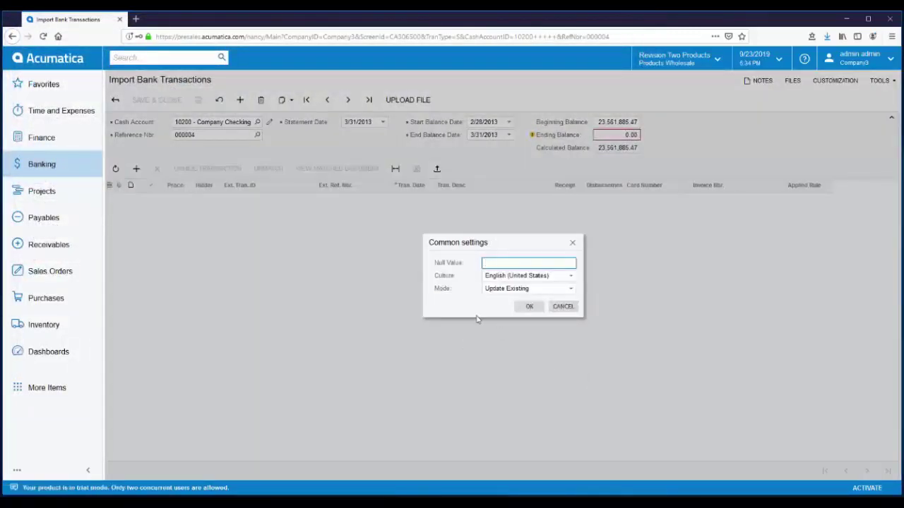
pyautogui.click(530, 308)
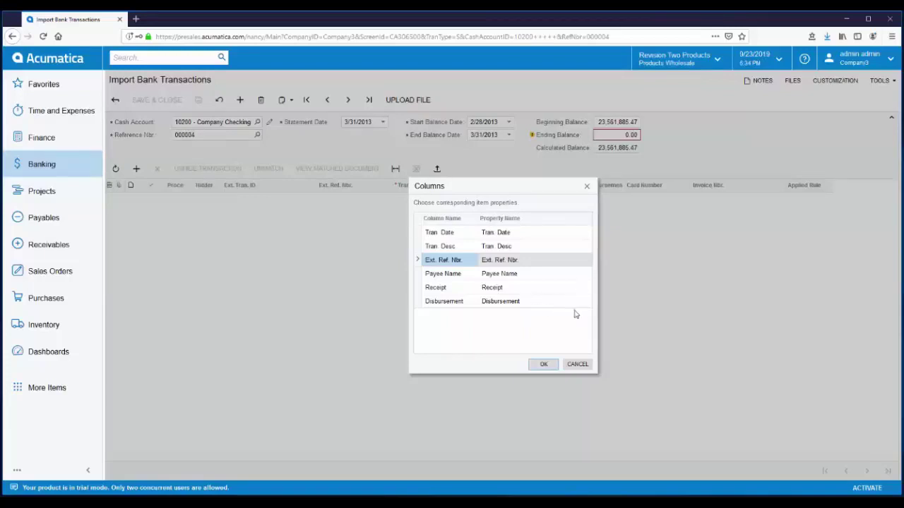
# Map the Ext. Ref. Nbr column to the Ext. Ref. Nbr property and complete the transaction import with the proposed column mapping.
pyautogui.click(583, 259)
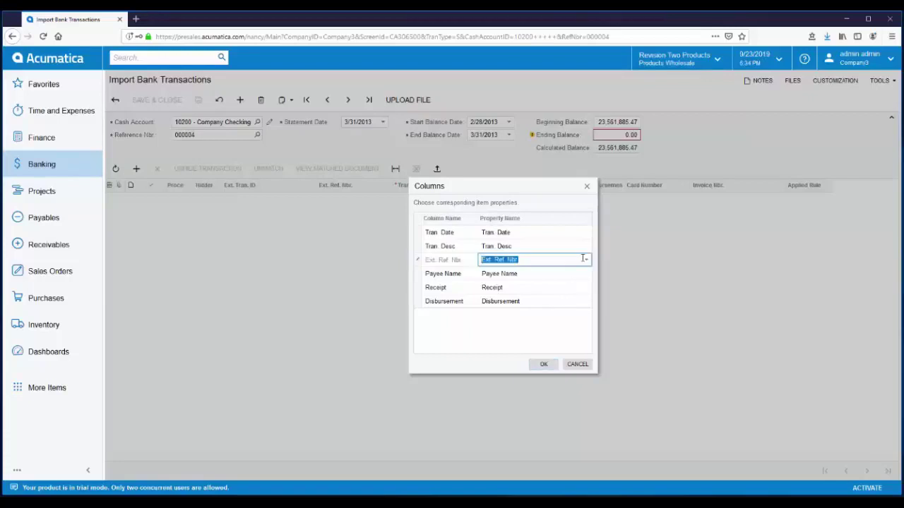
pyautogui.click(587, 261)
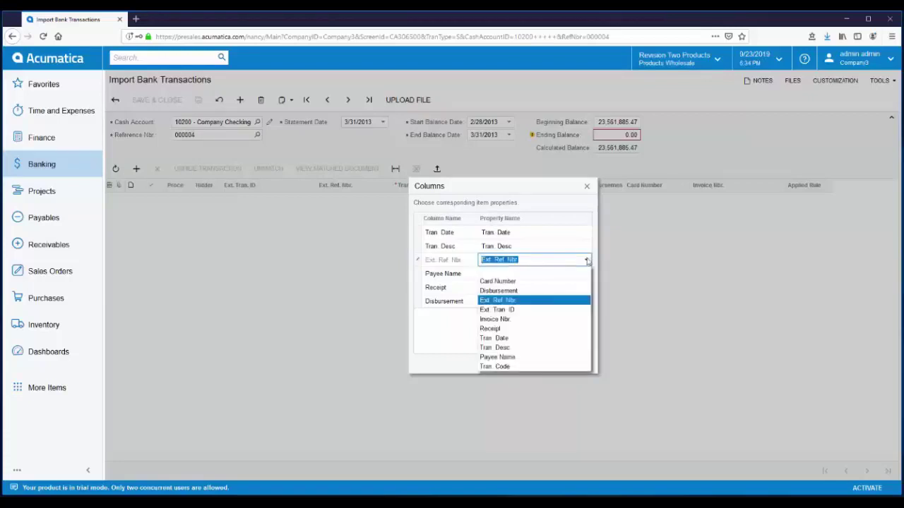
pyautogui.click(586, 299)
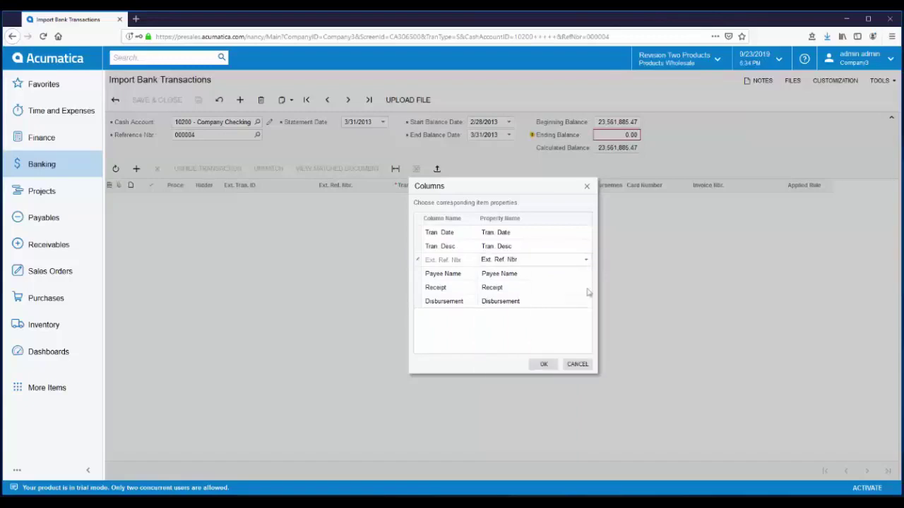
pyautogui.click(544, 364)
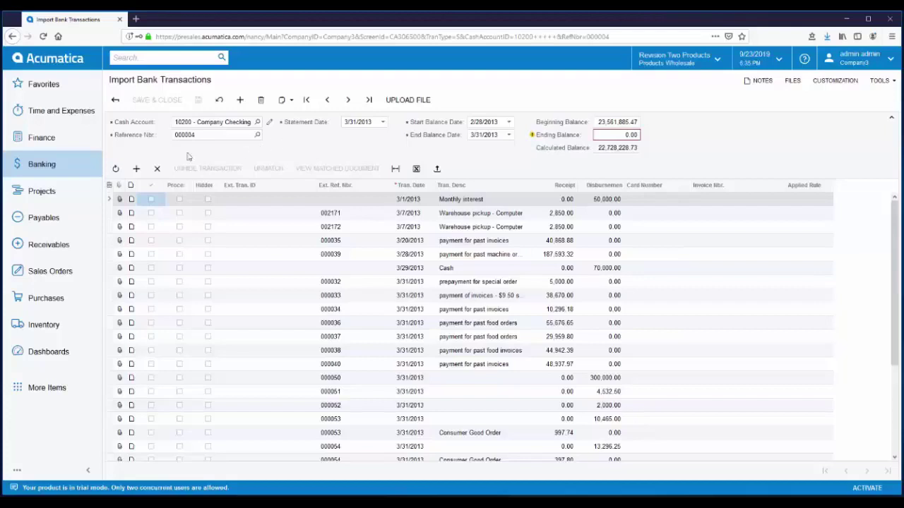
# Open Process Bank Transactions and load the transactions of the Company Checking Account.
pyautogui.click(32, 167)
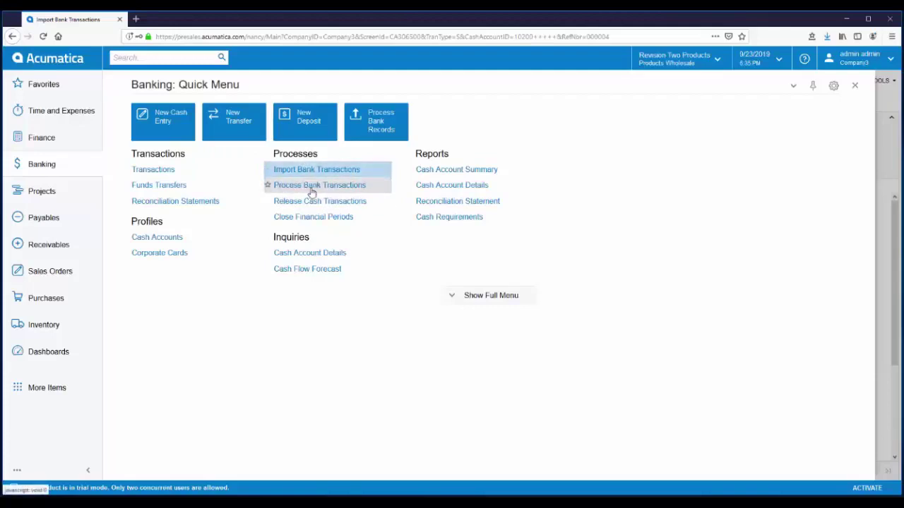
pyautogui.click(309, 187)
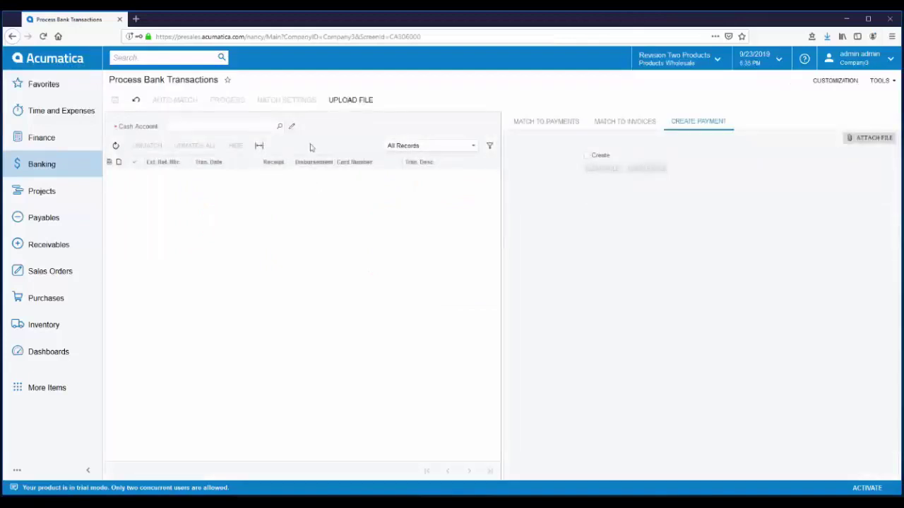
pyautogui.click(279, 127)
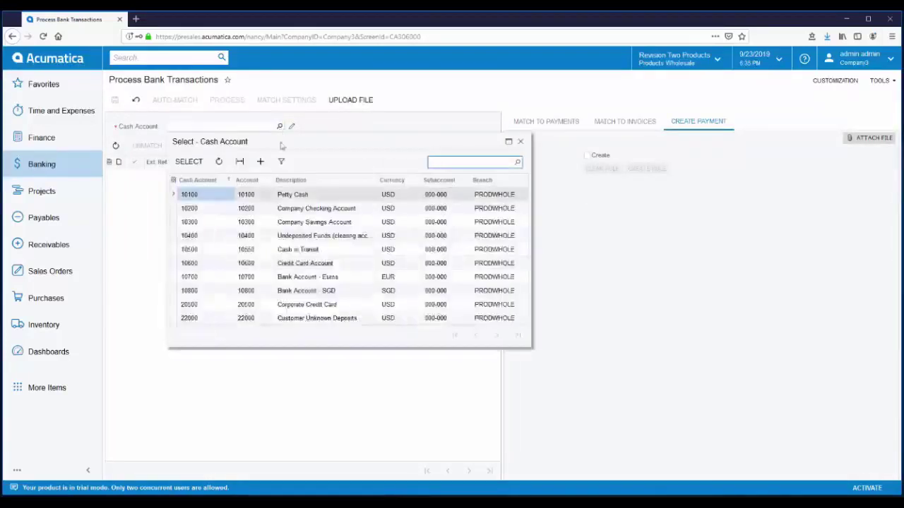
pyautogui.click(292, 210)
pyautogui.click(292, 211)
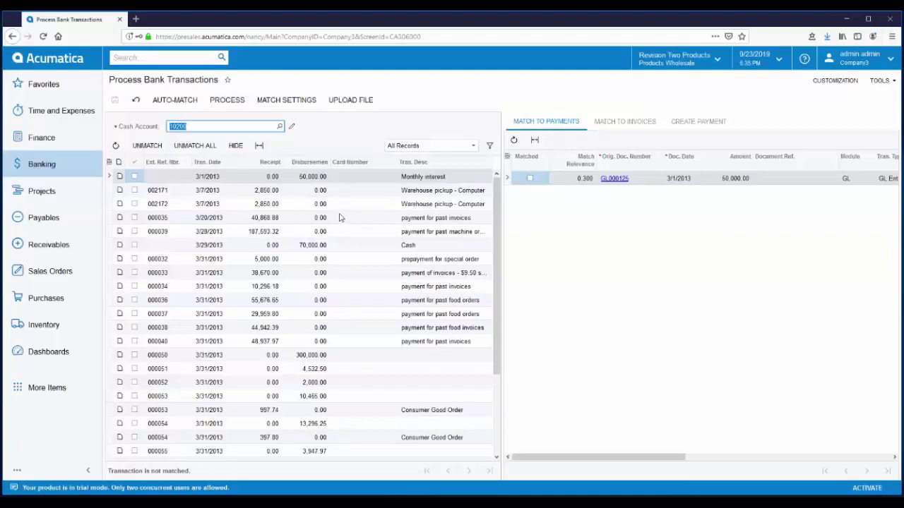
# Examine the suggested payment for bank transaction 000036 and review the transaction match settings, keeping their current values.
pyautogui.click(253, 299)
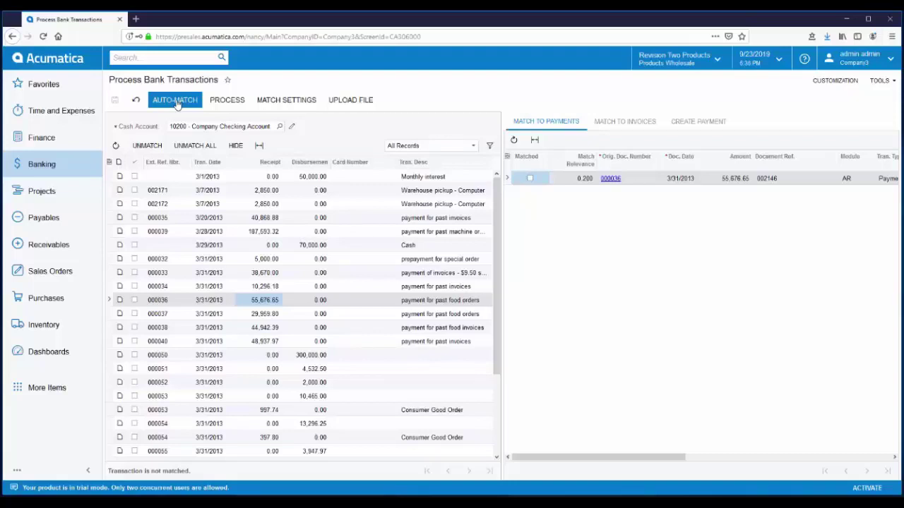
pyautogui.click(288, 105)
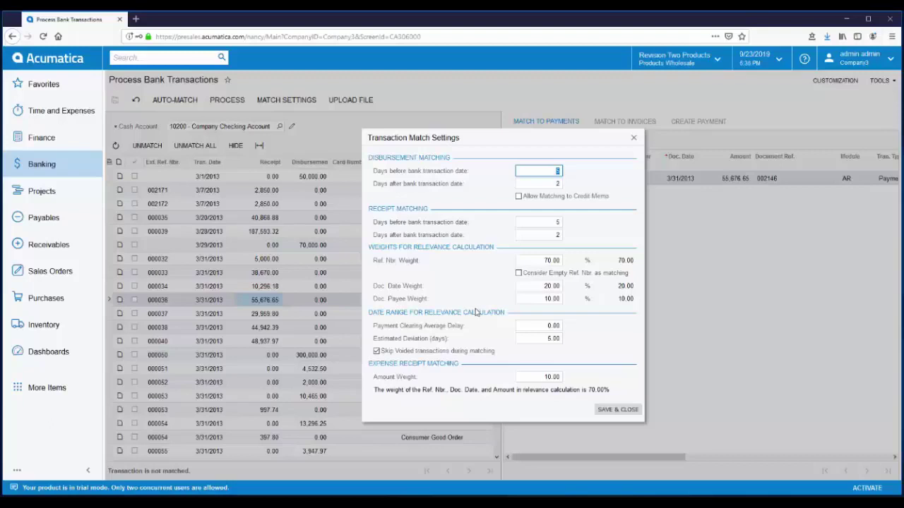
pyautogui.click(617, 411)
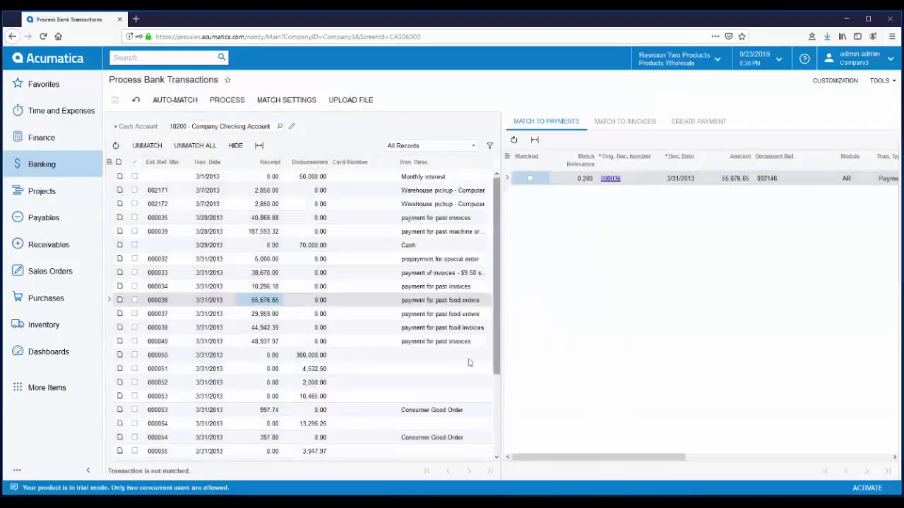
# Auto-match the bank transactions and filter the list to the Unmatched records.
pyautogui.click(169, 103)
pyautogui.click(169, 103)
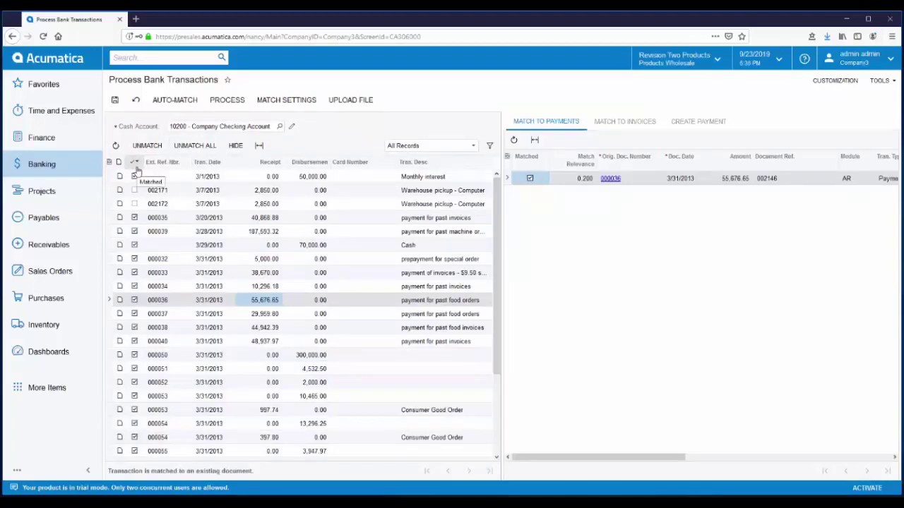
pyautogui.click(473, 147)
pyautogui.click(426, 175)
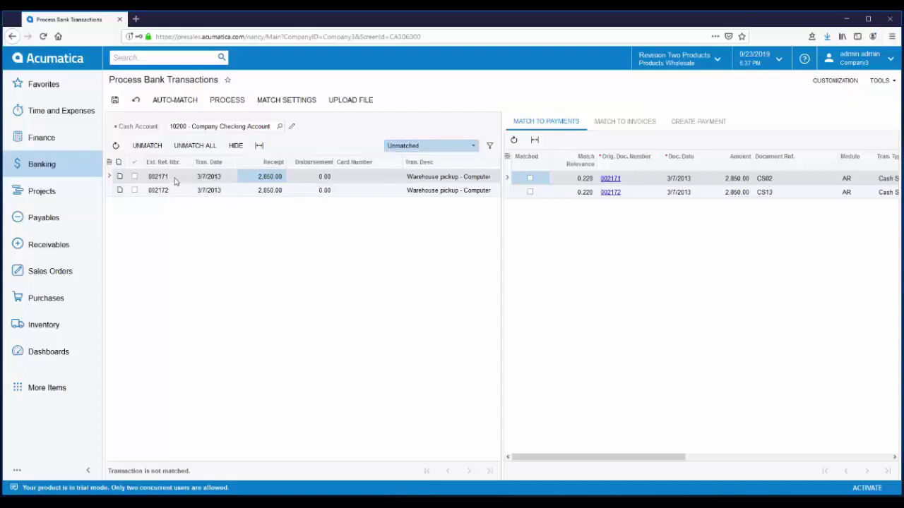
# Try creating a new payment for unmatched transaction 002171, cancel it, and return to matching existing payments.
pyautogui.click(176, 177)
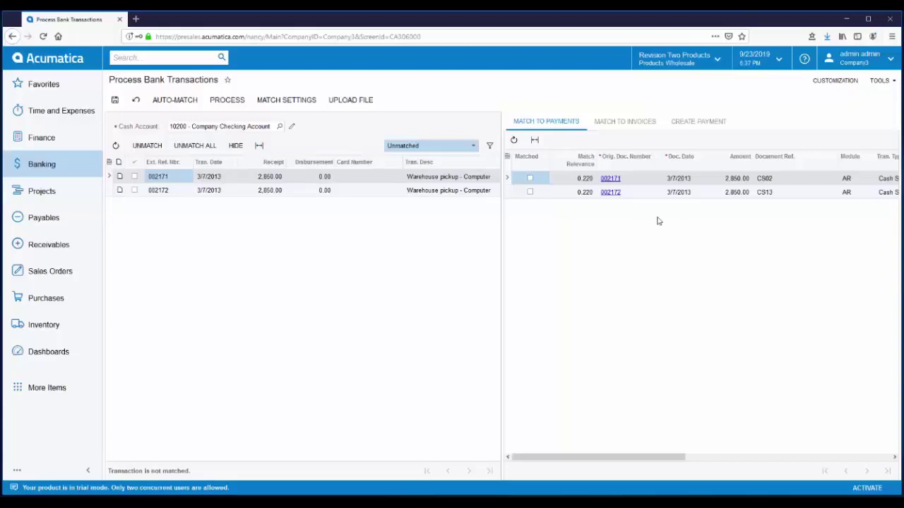
pyautogui.click(709, 126)
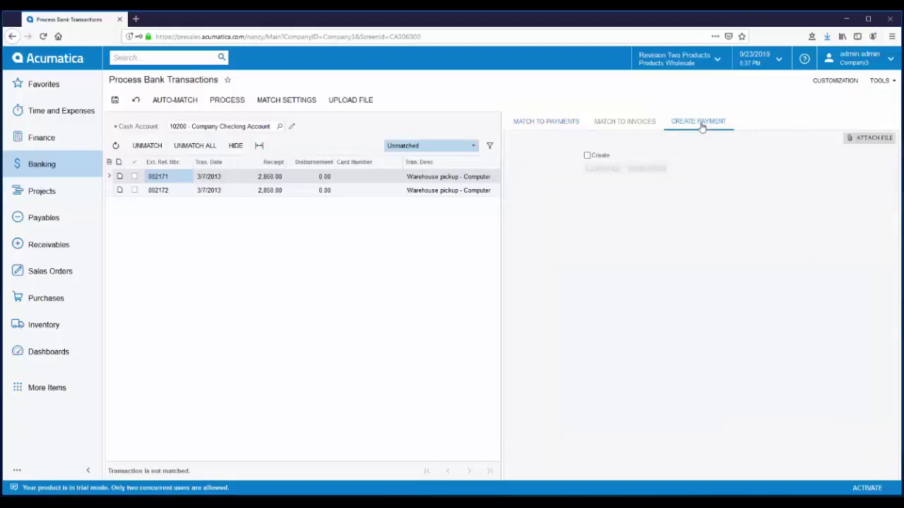
pyautogui.click(587, 156)
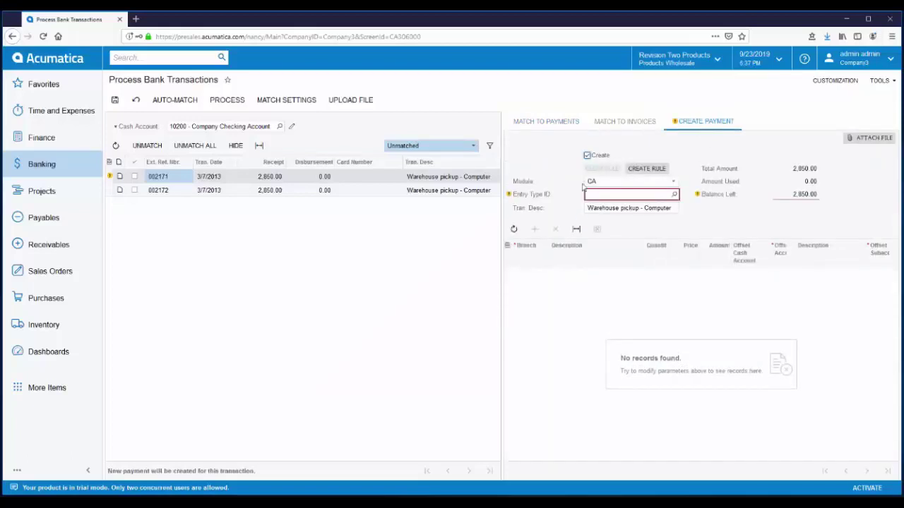
pyautogui.click(587, 156)
pyautogui.click(544, 125)
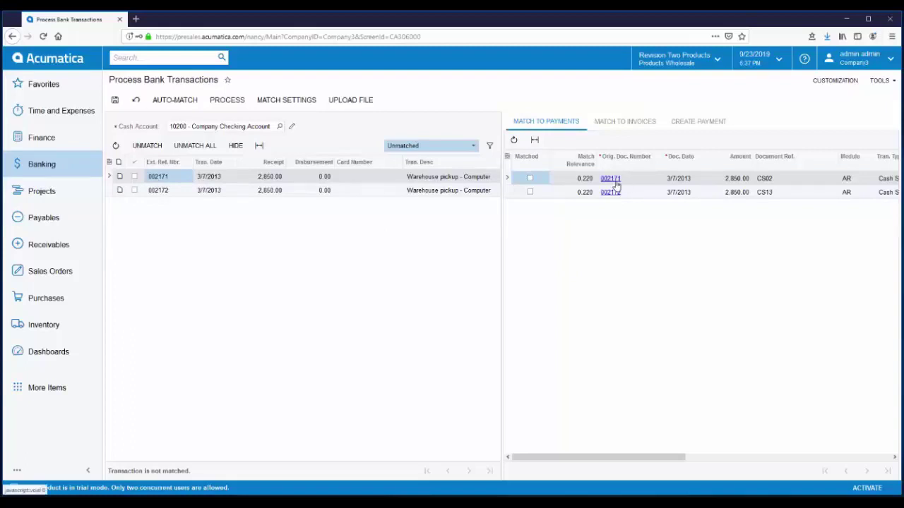
# Match the unmatched Warehouse pickup - Computer receipts 002171 and 002172 to the payments with the same document numbers.
pyautogui.click(529, 178)
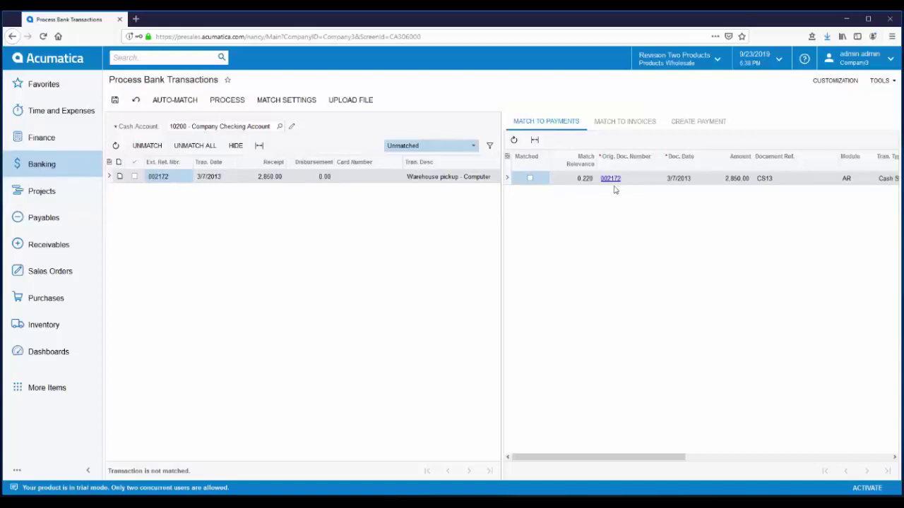
pyautogui.click(530, 179)
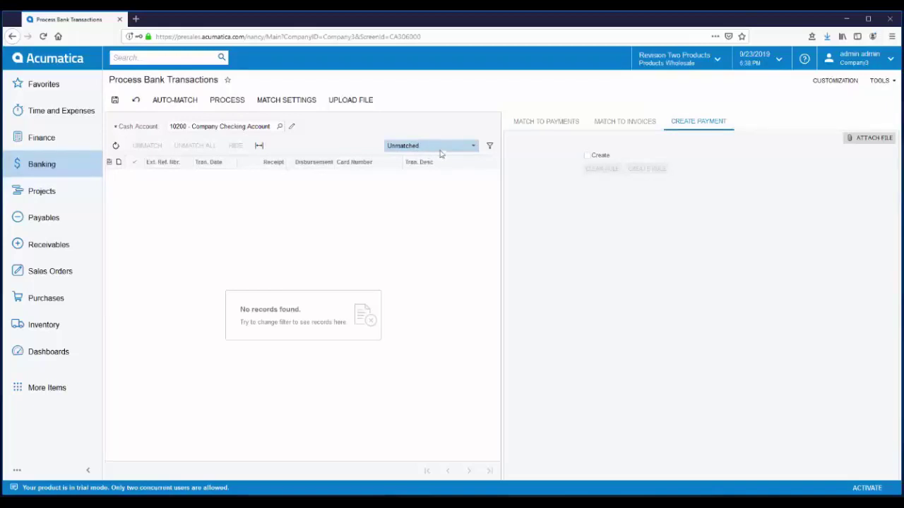
# List all records for the Company Checking Account, then save and process the matched bank transactions.
pyautogui.click(474, 148)
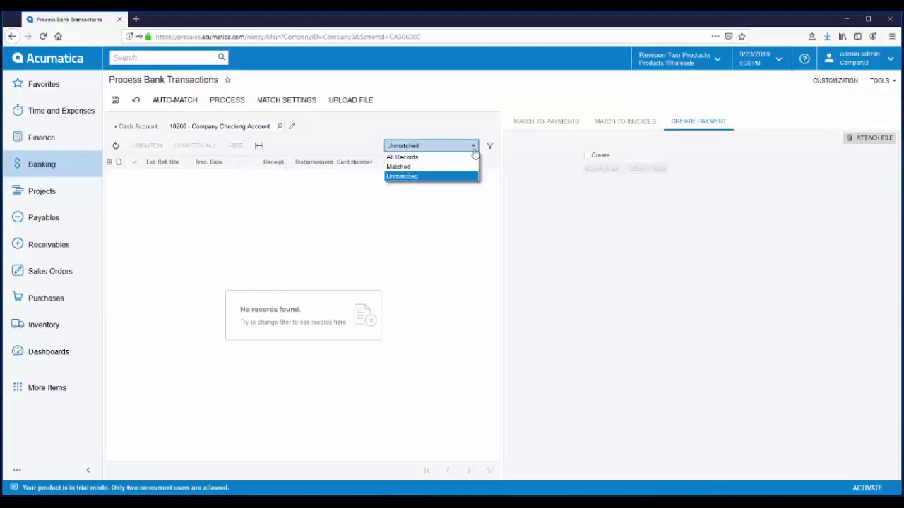
pyautogui.click(404, 157)
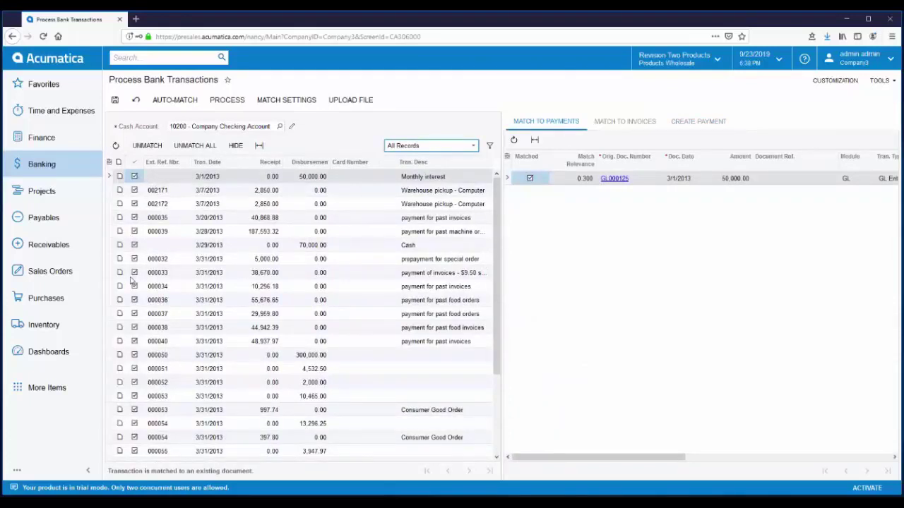
pyautogui.moveTo(498, 228); pyautogui.dragTo(504, 209)
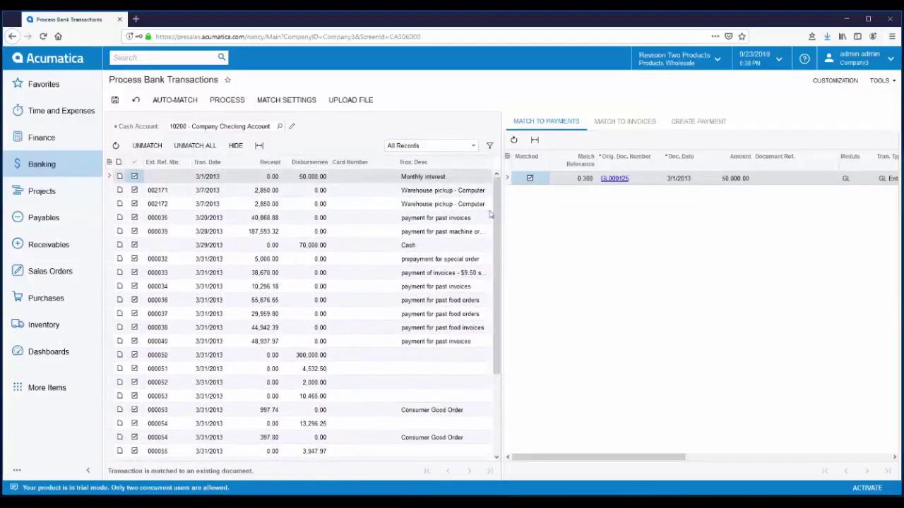
pyautogui.click(115, 102)
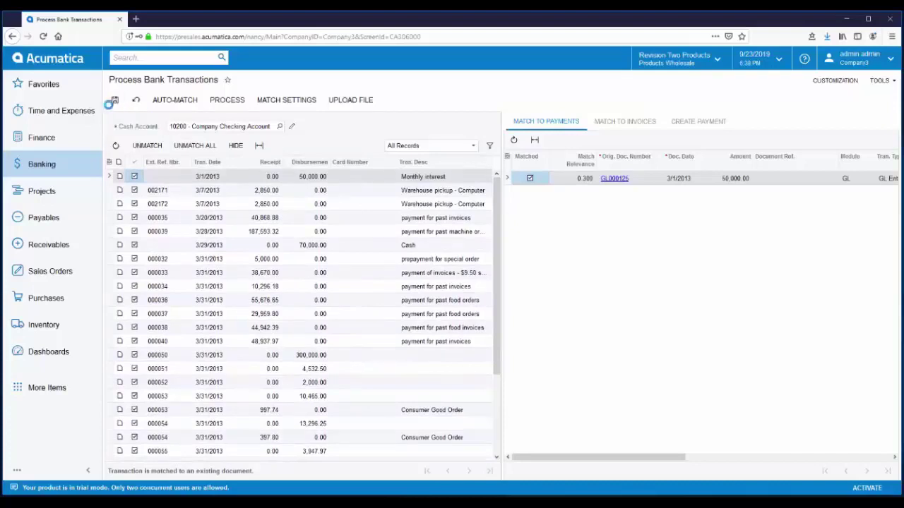
pyautogui.click(226, 104)
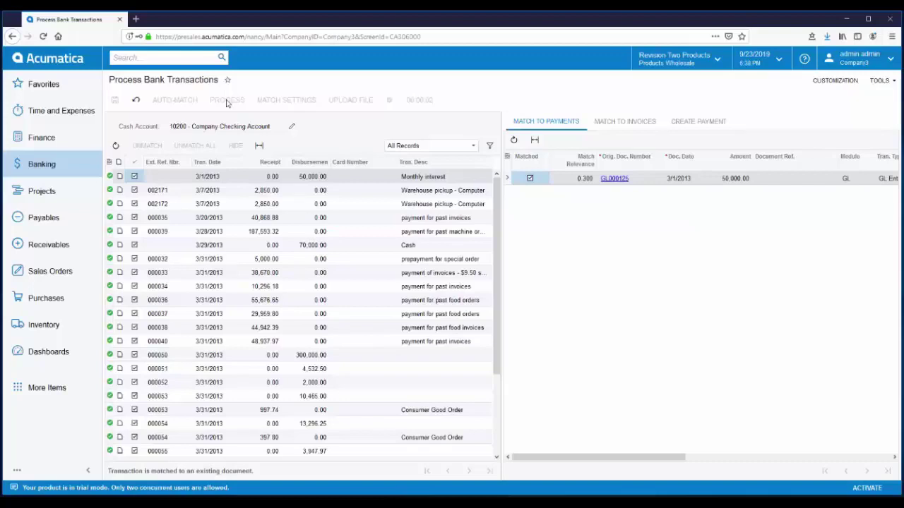
# Create a new reconciliation statement for cash account 10200 - Company Checking Account.
pyautogui.click(39, 164)
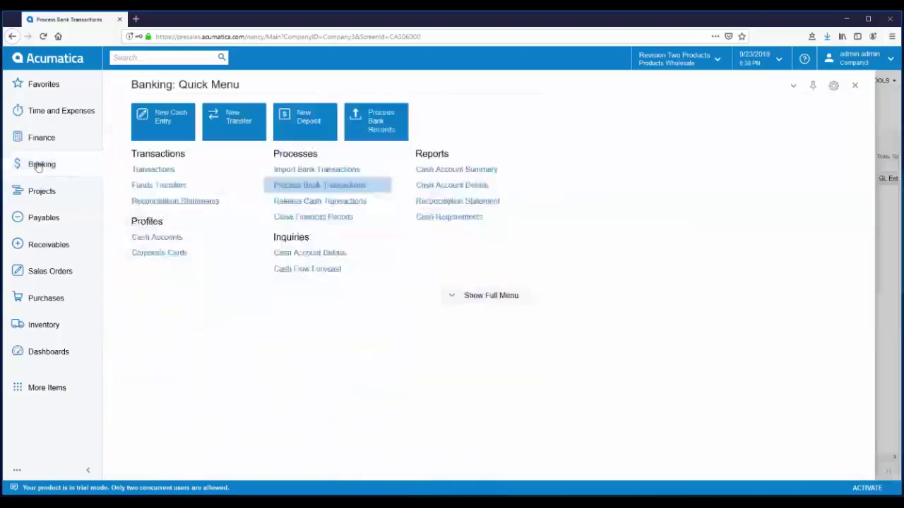
pyautogui.click(173, 202)
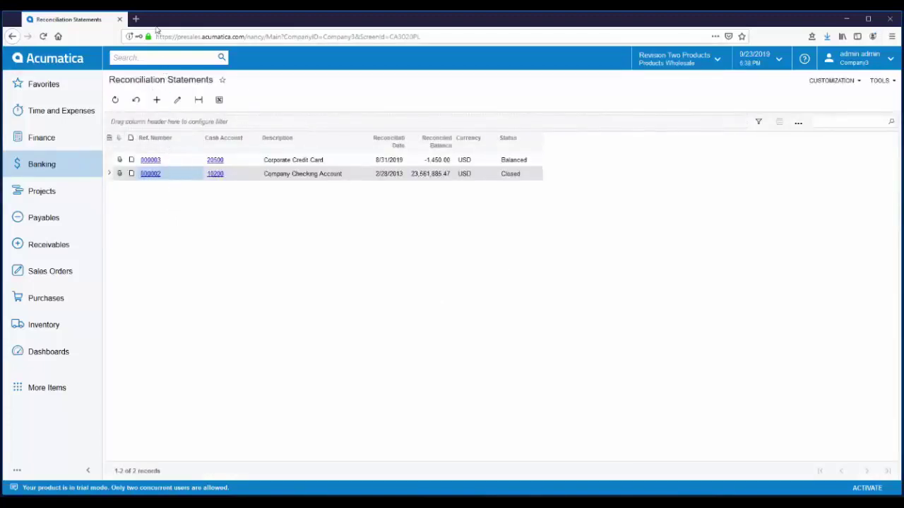
pyautogui.click(157, 99)
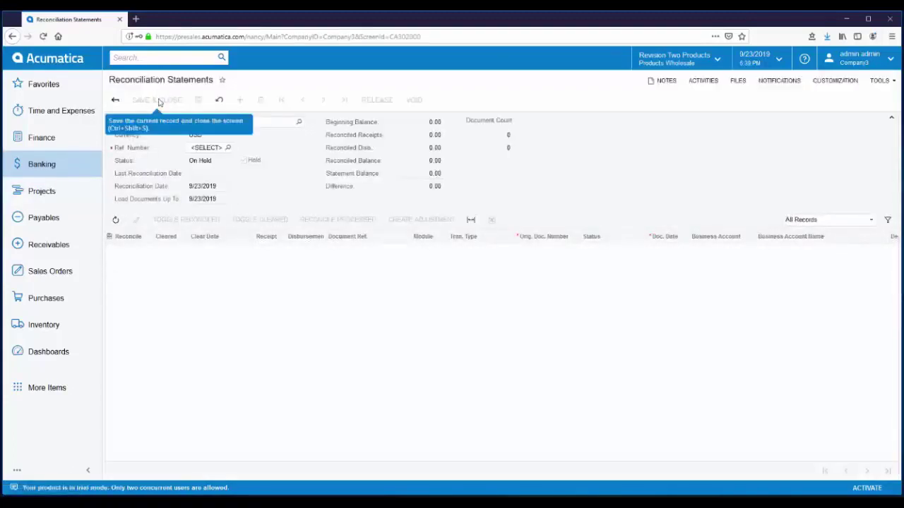
pyautogui.click(299, 125)
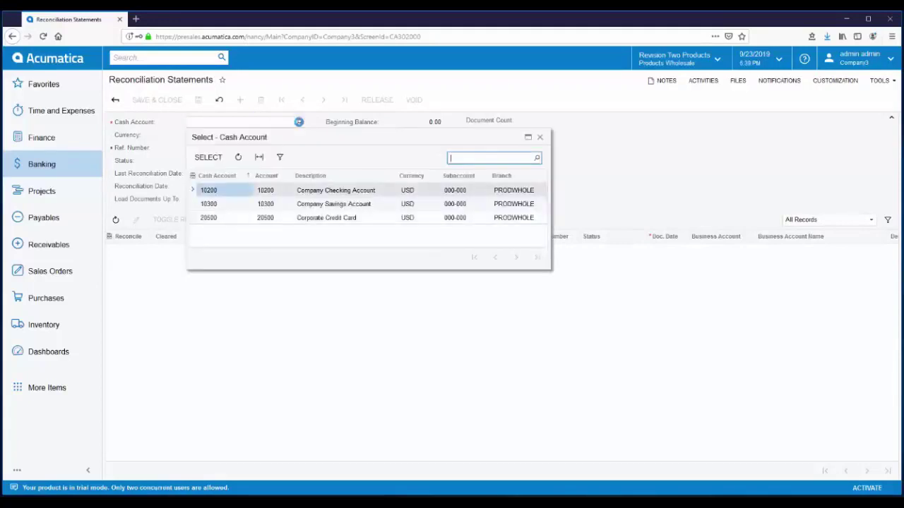
pyautogui.click(319, 195)
pyautogui.doubleClick(319, 195)
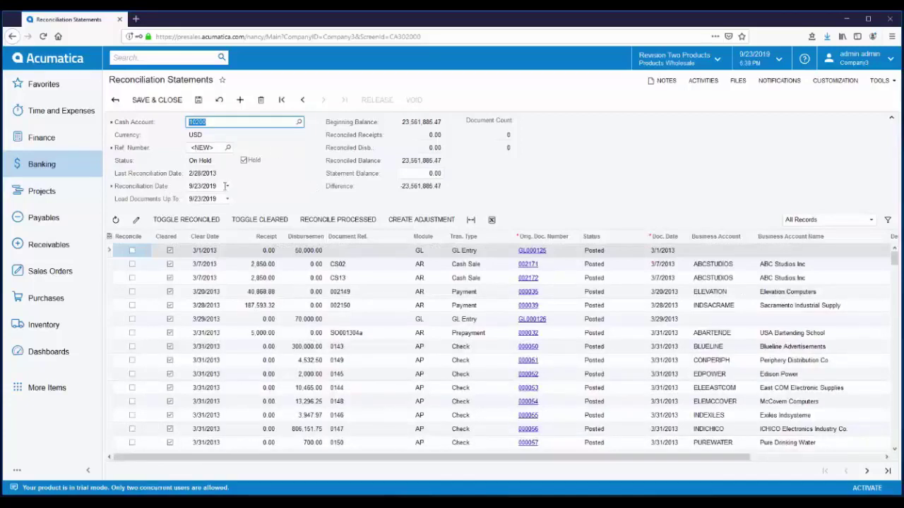
# Set the statement's reconciliation date to 3/31/2013 and its statement balance to 22,728,228.73.
pyautogui.click(226, 185)
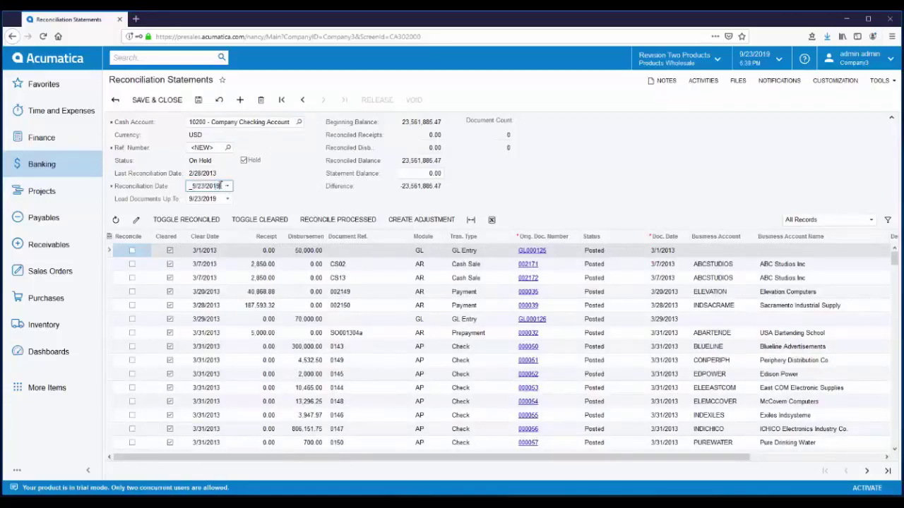
pyautogui.moveTo(219, 185); pyautogui.dragTo(181, 186)
pyautogui.write('03/31/2013')
pyautogui.press('Tab')
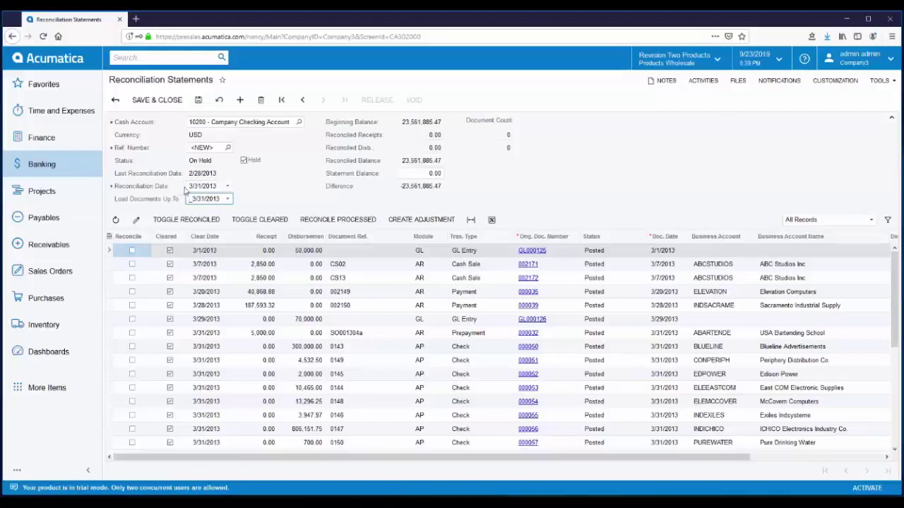
pyautogui.click(413, 173)
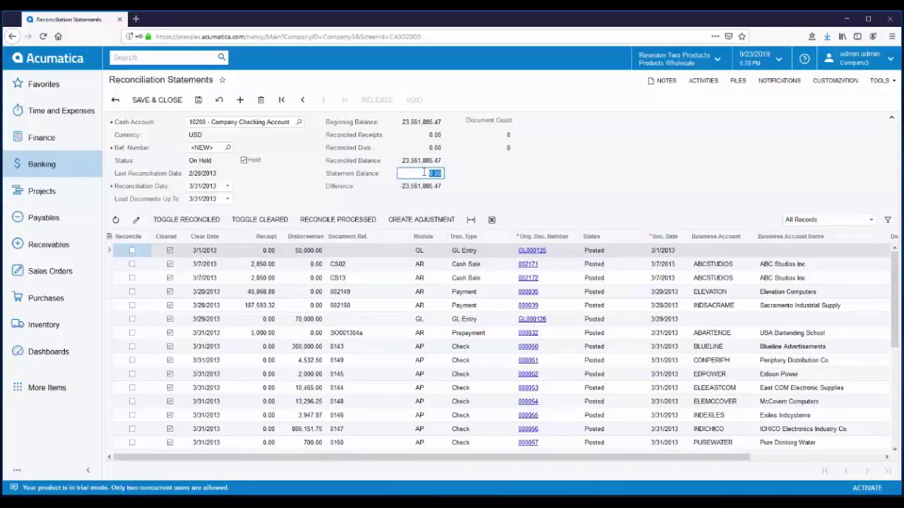
pyautogui.write('22728228.73')
pyautogui.press('Tab')
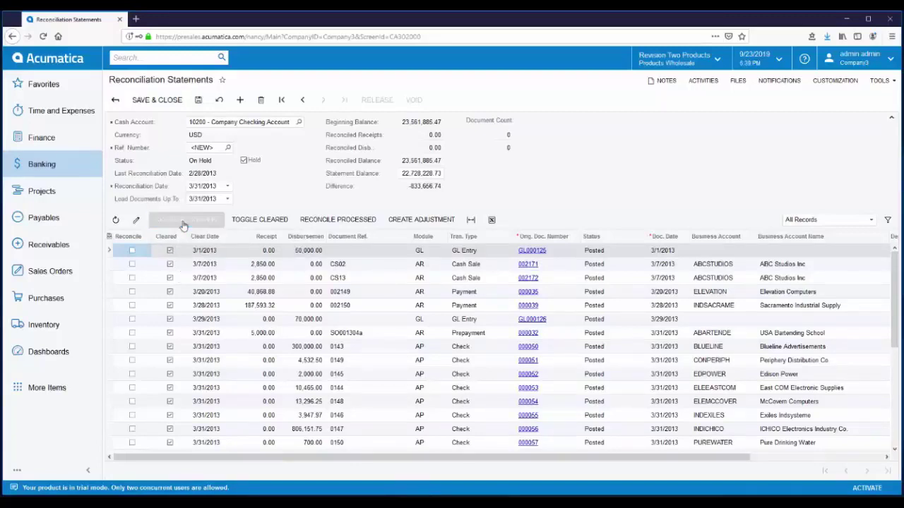
# Mark all listed documents as reconciled, take the statement off hold, and release it.
pyautogui.click(184, 219)
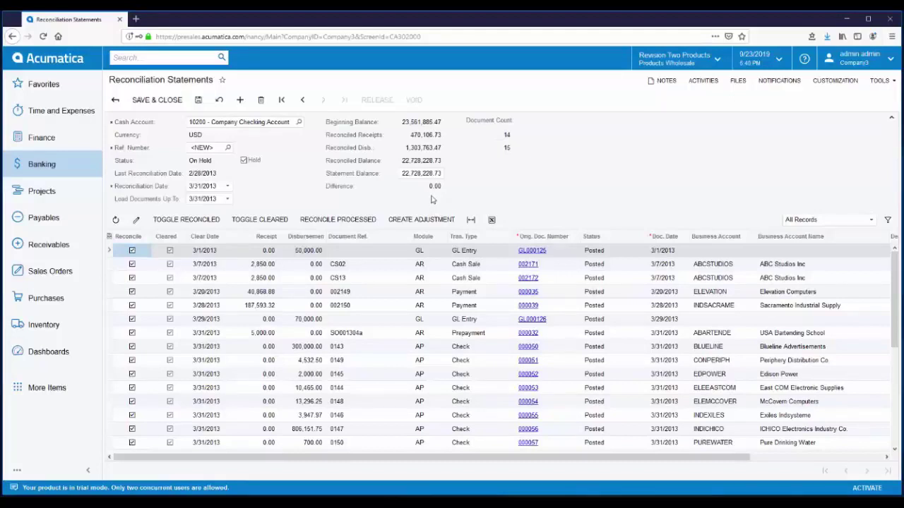
pyautogui.click(243, 161)
pyautogui.click(377, 100)
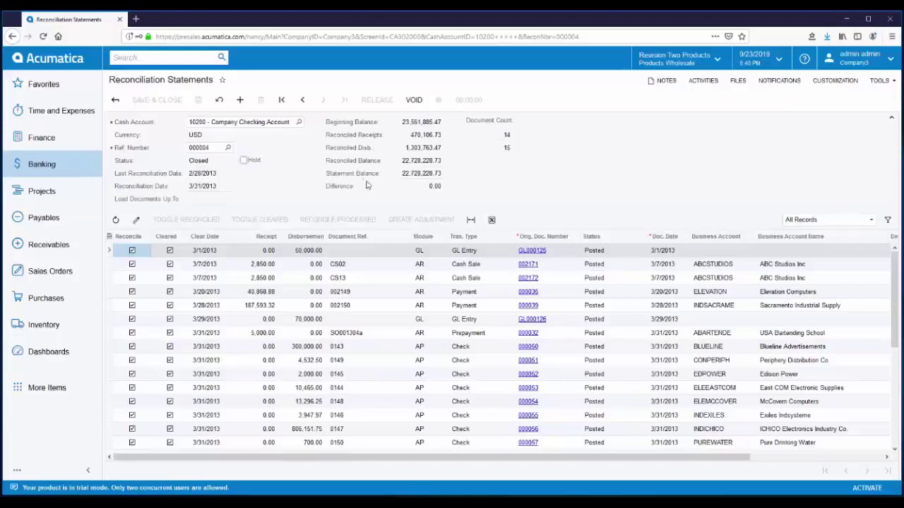
# Run the Reconciliation Register report with a From Date of 1/1/2013.
pyautogui.click(46, 168)
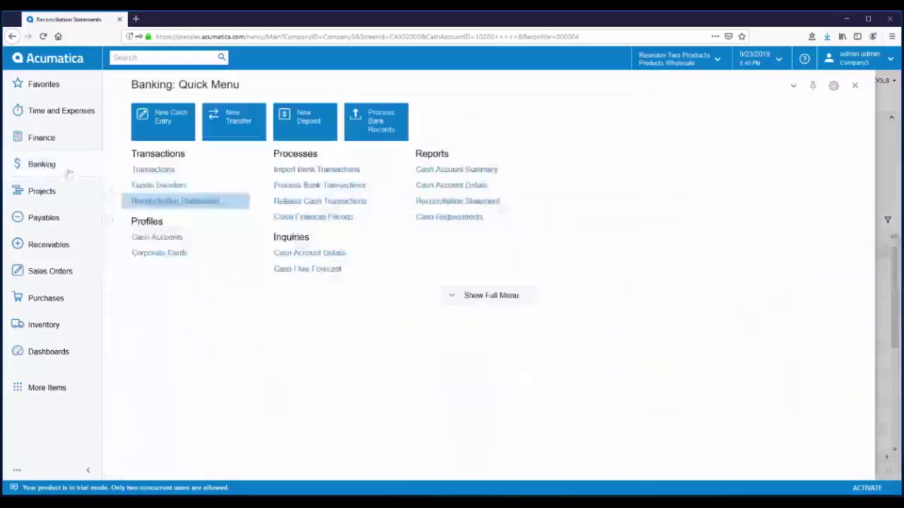
pyautogui.click(484, 297)
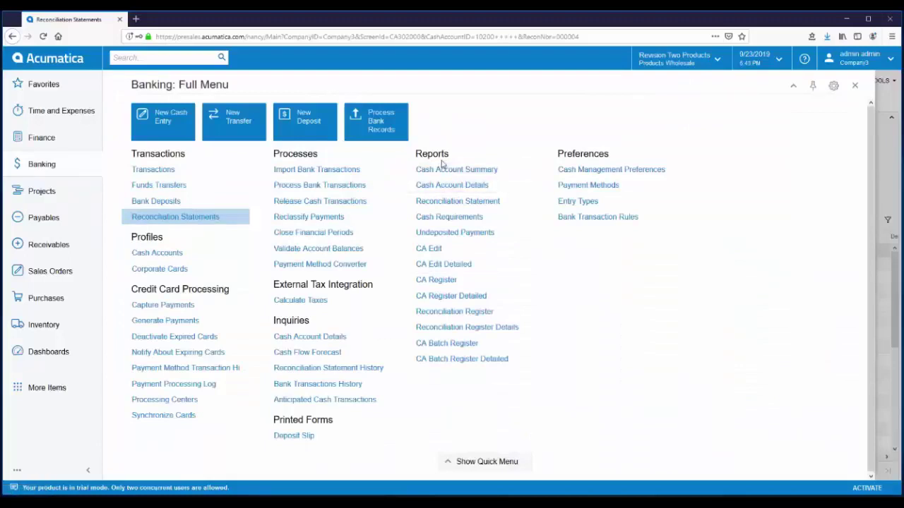
pyautogui.click(478, 318)
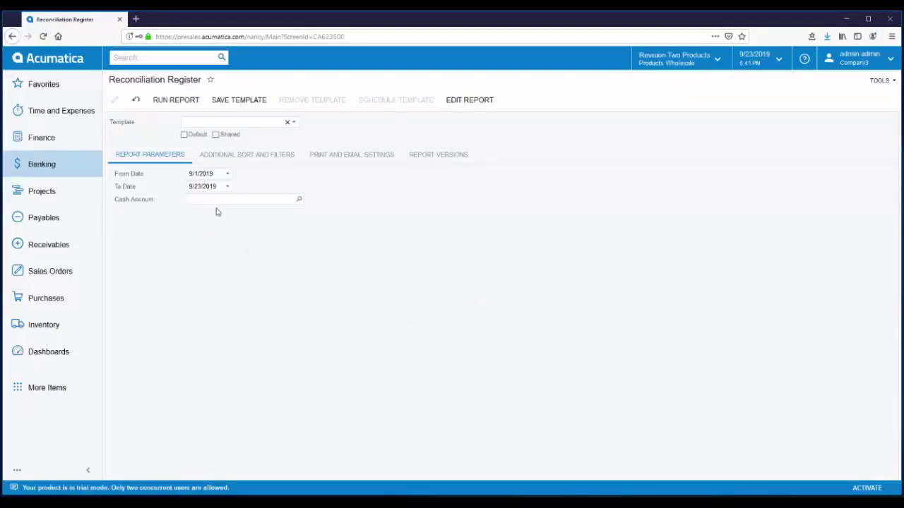
pyautogui.click(222, 174)
pyautogui.moveTo(225, 174); pyautogui.dragTo(167, 172)
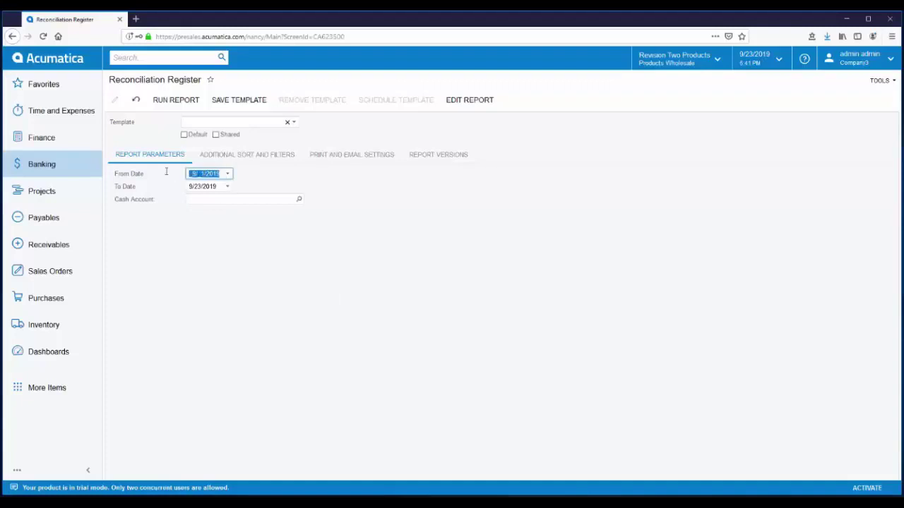
pyautogui.write('01012013')
pyautogui.click(178, 105)
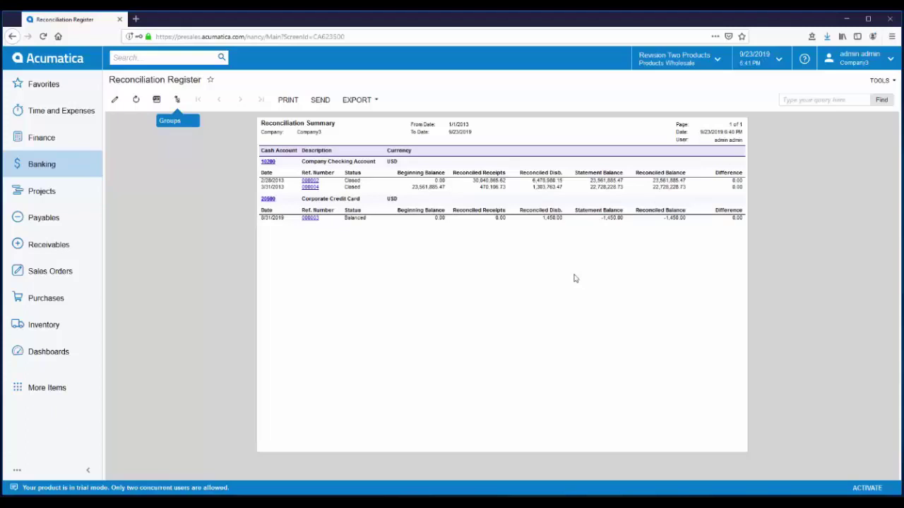
# Open the Reconciliation Register Details report and clear its From Date and To Date.
pyautogui.click(39, 167)
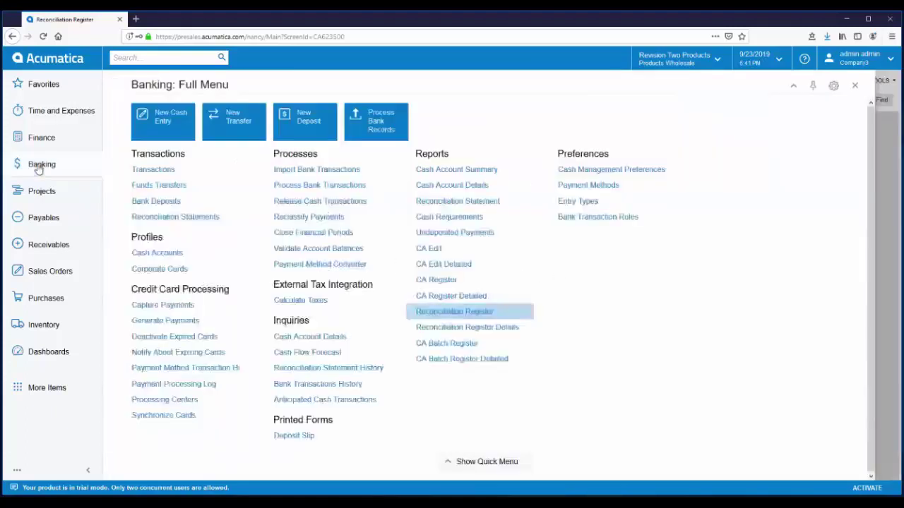
pyautogui.click(459, 329)
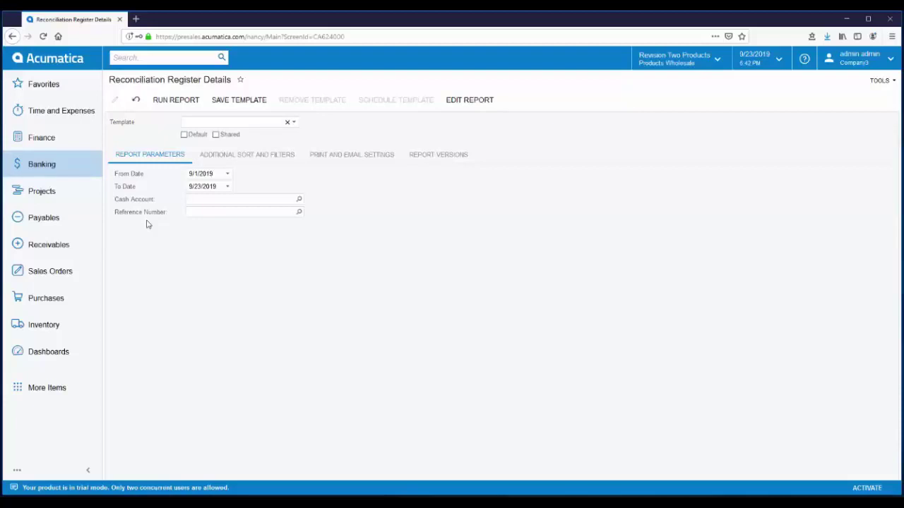
pyautogui.click(220, 174)
pyautogui.moveTo(221, 173); pyautogui.dragTo(146, 168)
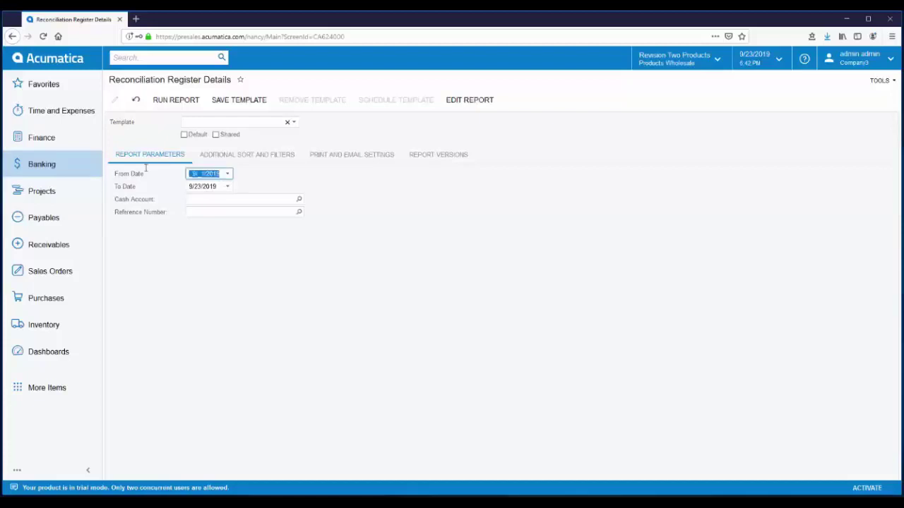
pyautogui.click(220, 187)
pyautogui.press('BackSpace')
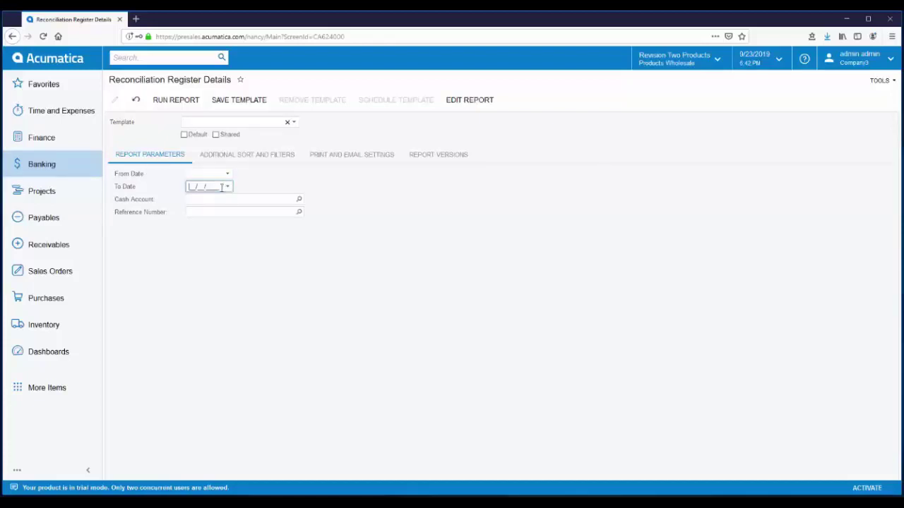
# Run the Reconciliation Register Details report for reconciliation statement reference number 000004.
pyautogui.click(300, 214)
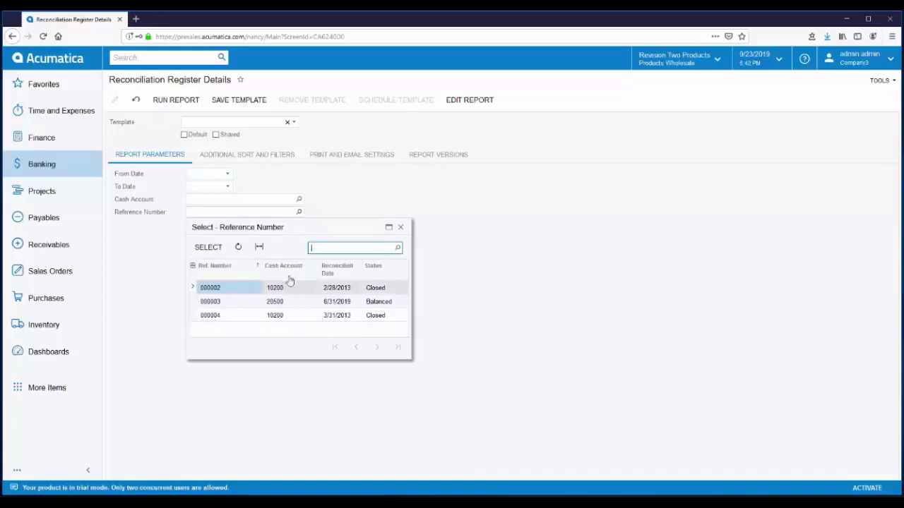
pyautogui.click(221, 319)
pyautogui.doubleClick(221, 319)
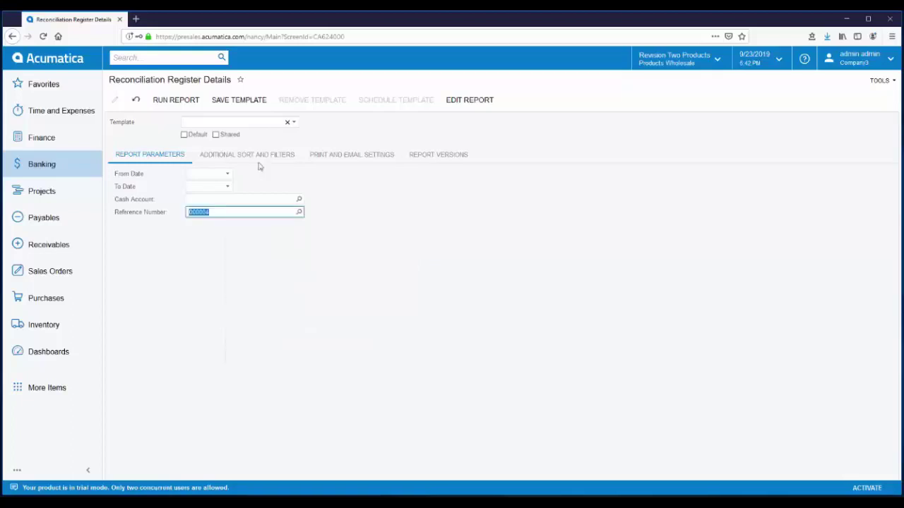
pyautogui.click(175, 101)
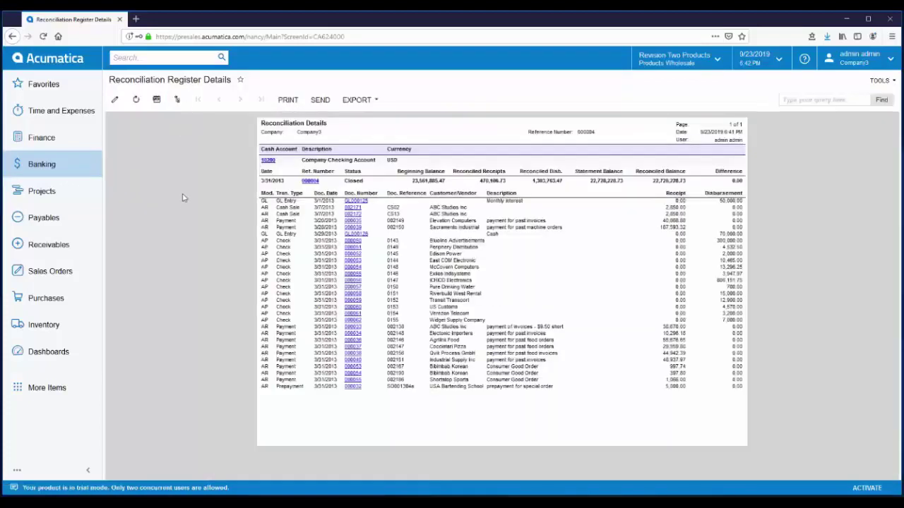